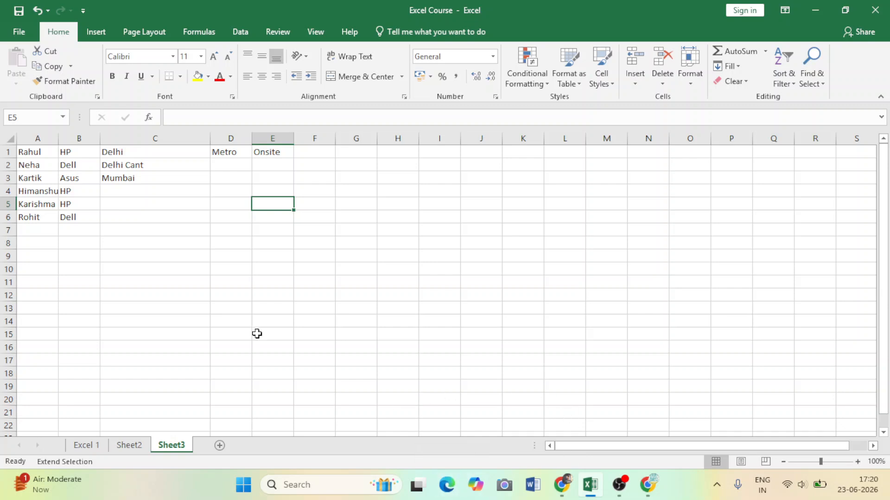
# End the extended cell selection and return to Sheet3 by way of Sheet2.
pyautogui.click(141, 194)
pyautogui.click(129, 244)
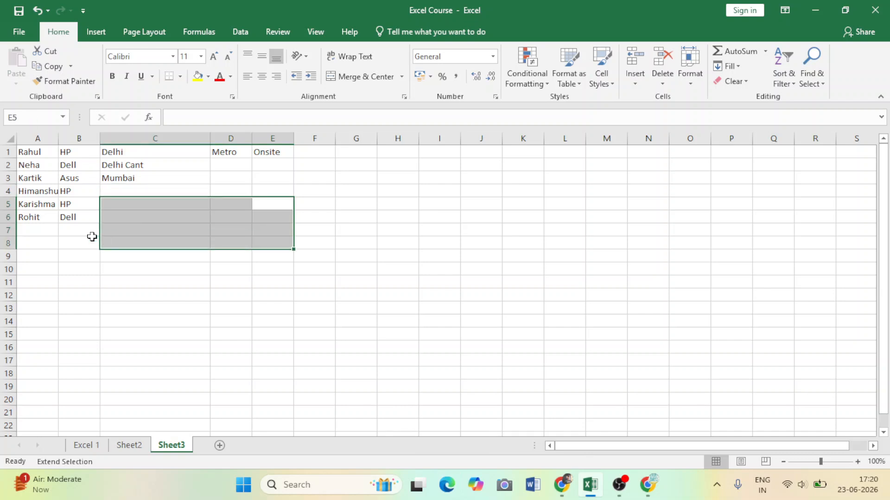
pyautogui.click(141, 440)
pyautogui.click(172, 445)
# Enter Mumbai in cell C4 using the AutoComplete suggestion.
pyautogui.click(115, 191)
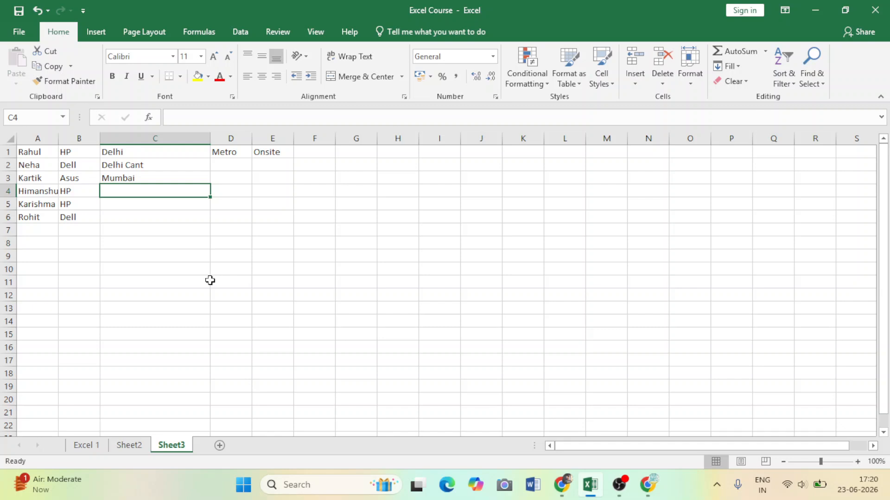
pyautogui.write('d')
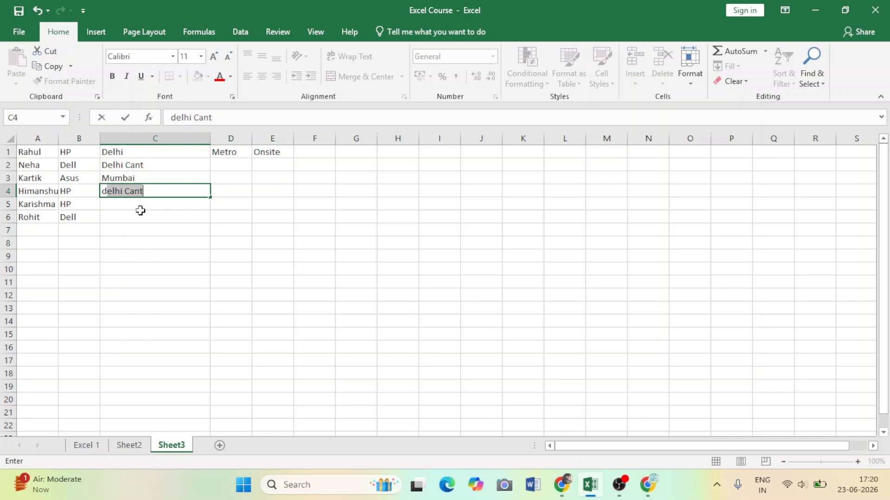
pyautogui.press('BackSpace')
pyautogui.press('BackSpace')
pyautogui.write('m')
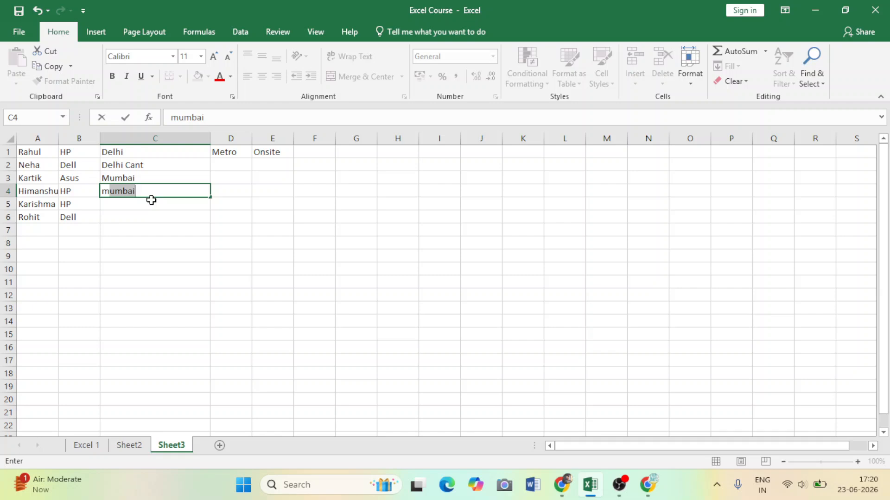
pyautogui.press('Return')
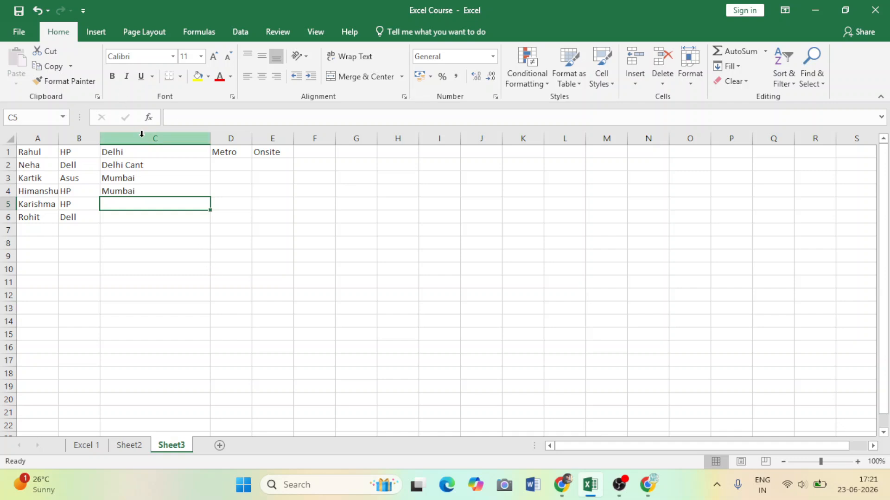
pyautogui.click(167, 138)
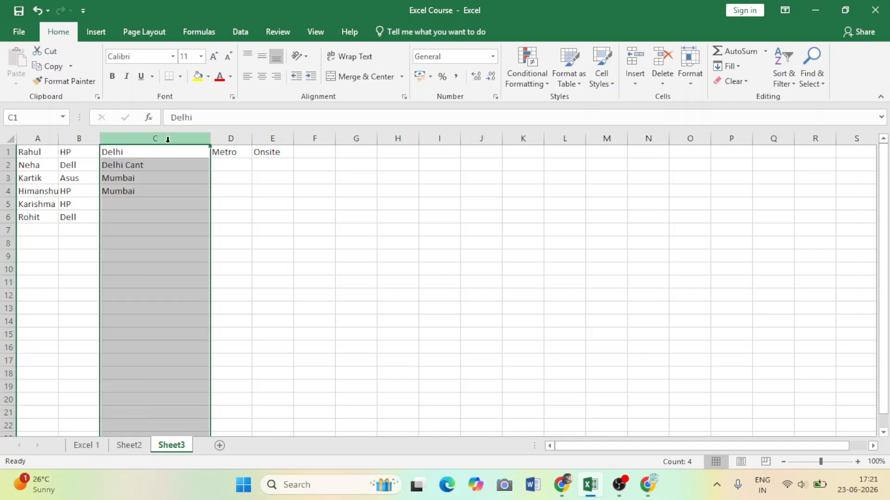
pyautogui.click(8, 165)
pyautogui.click(139, 139)
pyautogui.click(157, 196)
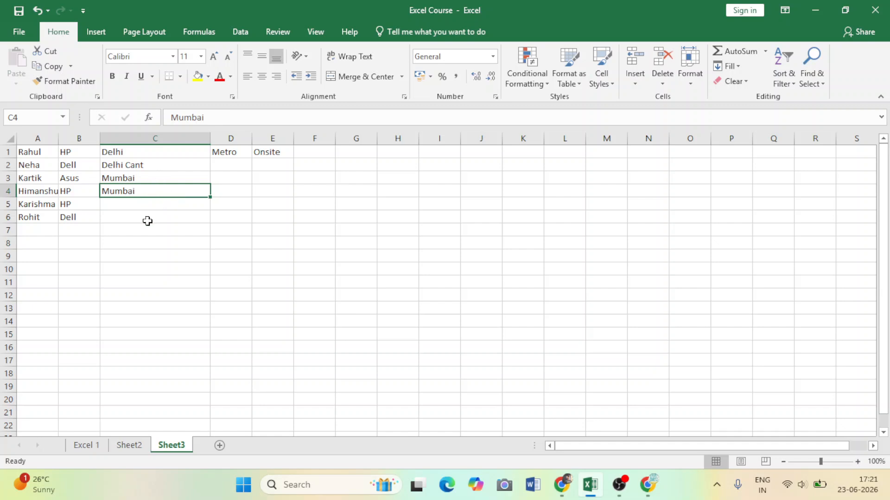
pyautogui.click(130, 203)
pyautogui.click(144, 194)
pyautogui.click(143, 202)
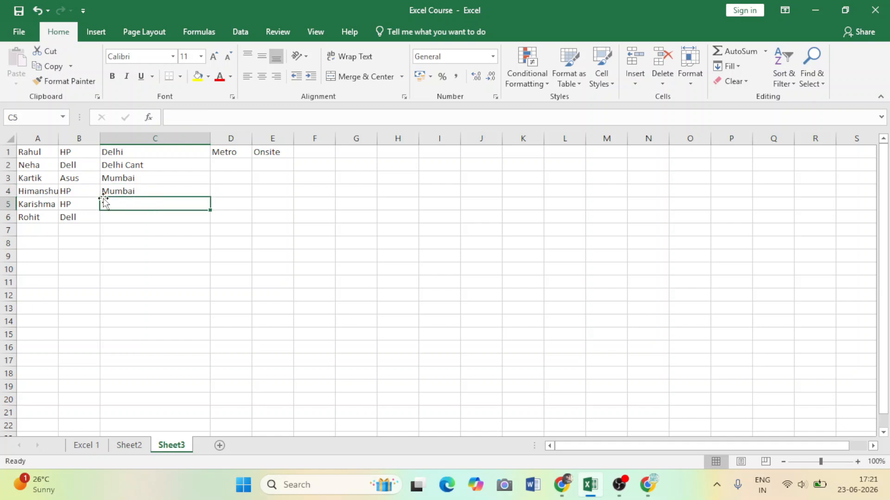
# AutoFit the width of column A to its longest name.
pyautogui.doubleClick(58, 139)
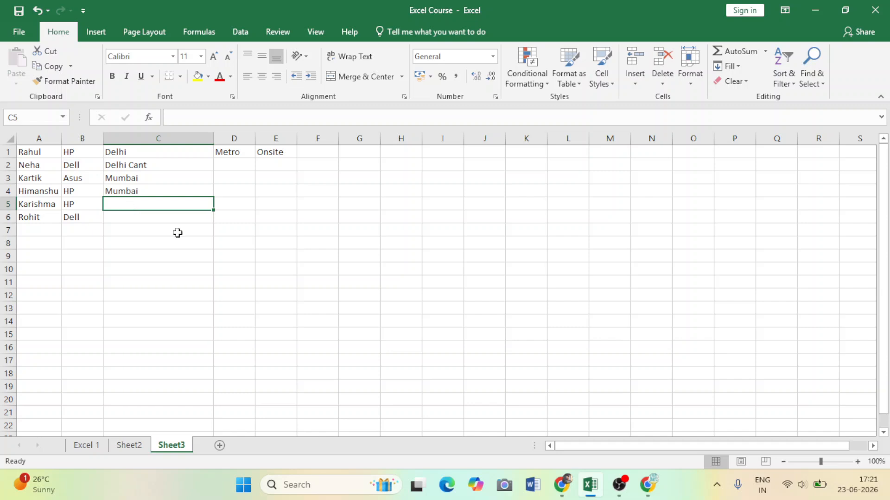
# Enter Mumbai in cell C5 using AutoComplete and clear the cell again.
pyautogui.click(133, 225)
pyautogui.click(125, 207)
pyautogui.write('m')
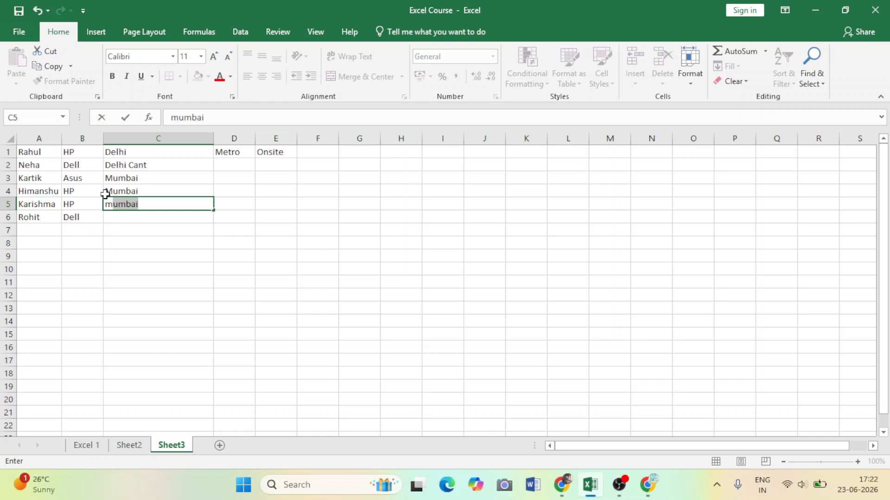
pyautogui.press('Return')
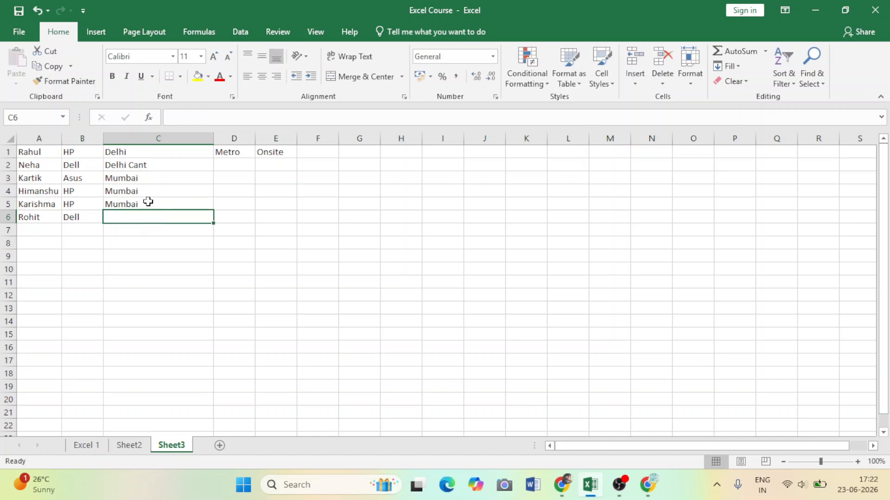
pyautogui.click(144, 203)
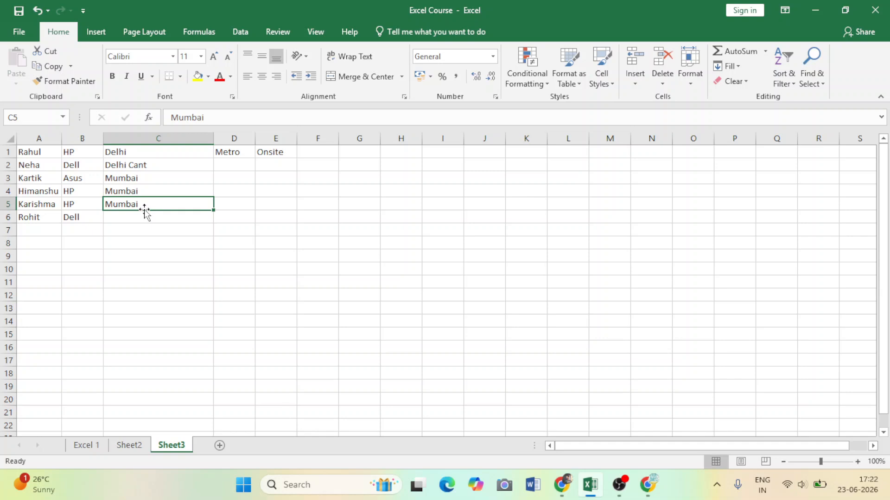
pyautogui.press('BackSpace')
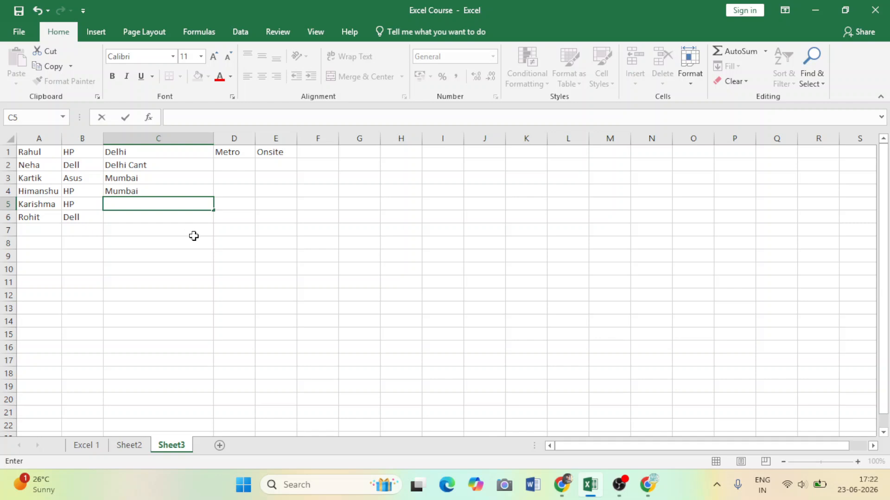
pyautogui.click(161, 226)
# Enter Manali in cell C5 in place of the suggested Mumbai.
pyautogui.click(145, 206)
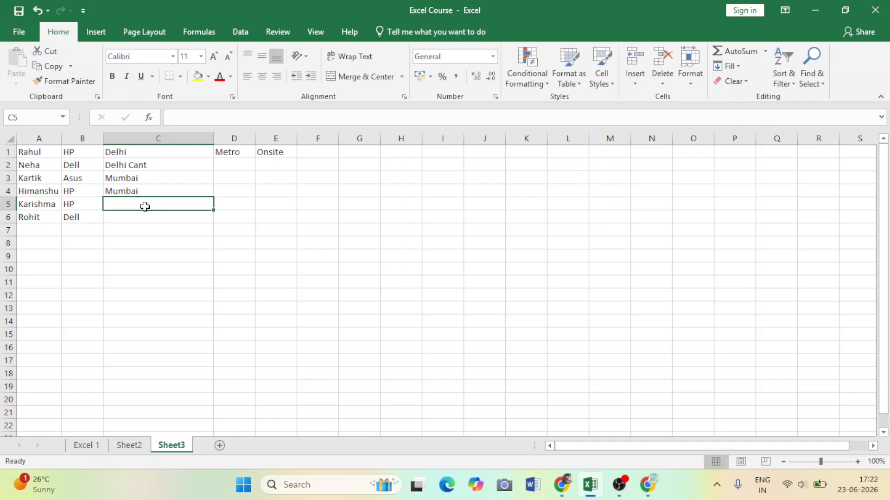
pyautogui.write('m')
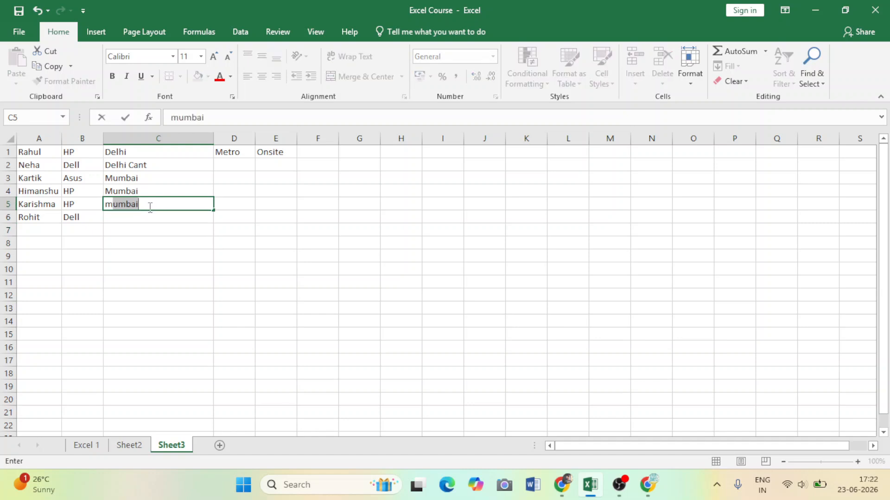
pyautogui.press('BackSpace')
pyautogui.press('BackSpace')
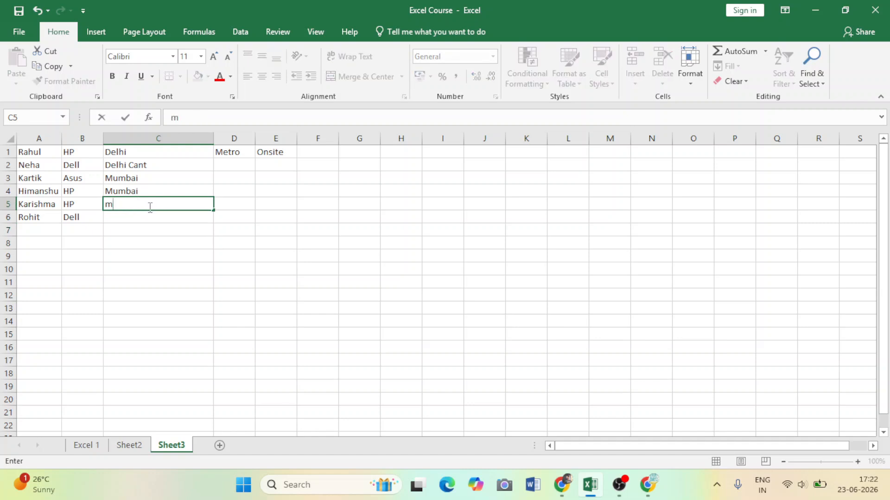
pyautogui.write('M')
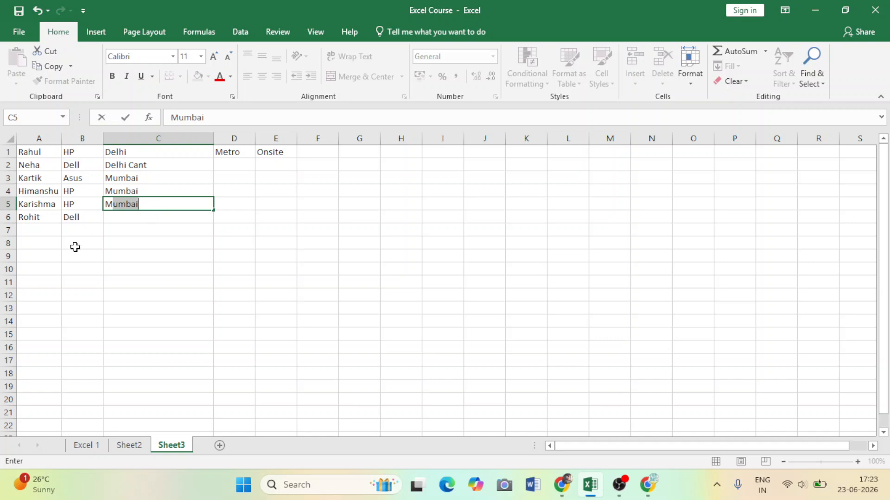
pyautogui.press('BackSpace')
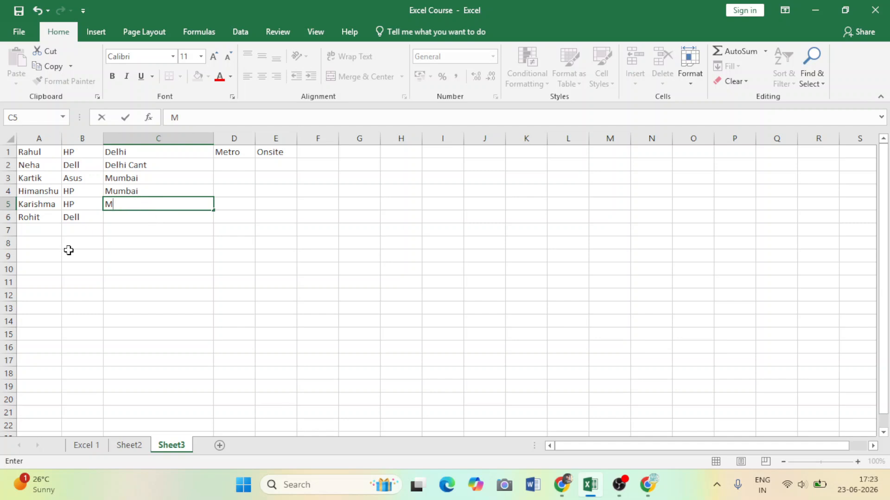
pyautogui.write('anali')
pyautogui.press('Return')
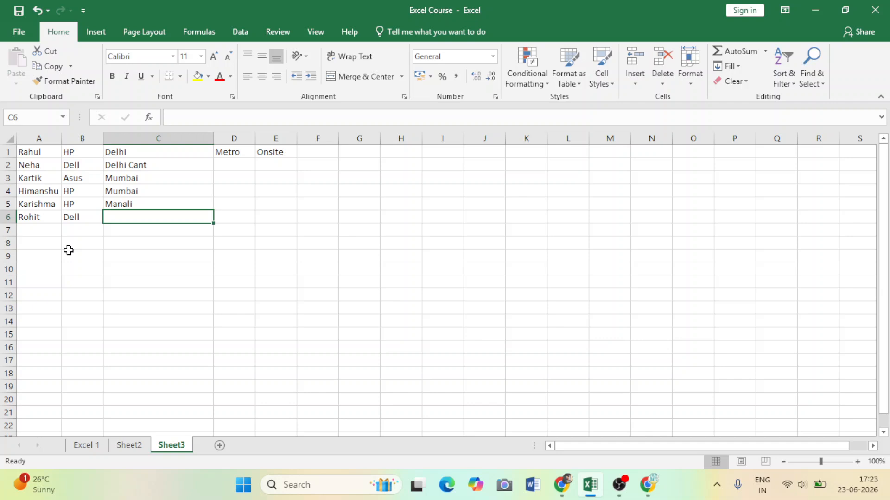
# Enter Manali in cell C6 using the AutoComplete suggestion.
pyautogui.write('M')
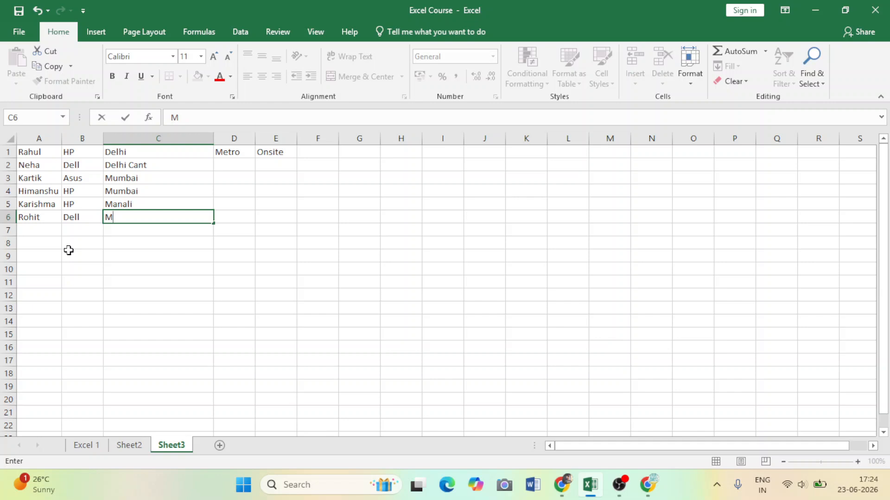
pyautogui.write('anali')
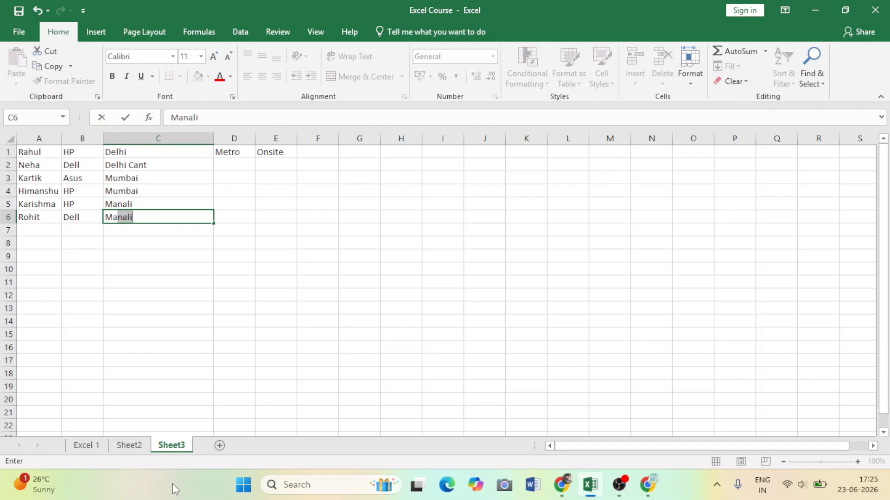
pyautogui.press('Return')
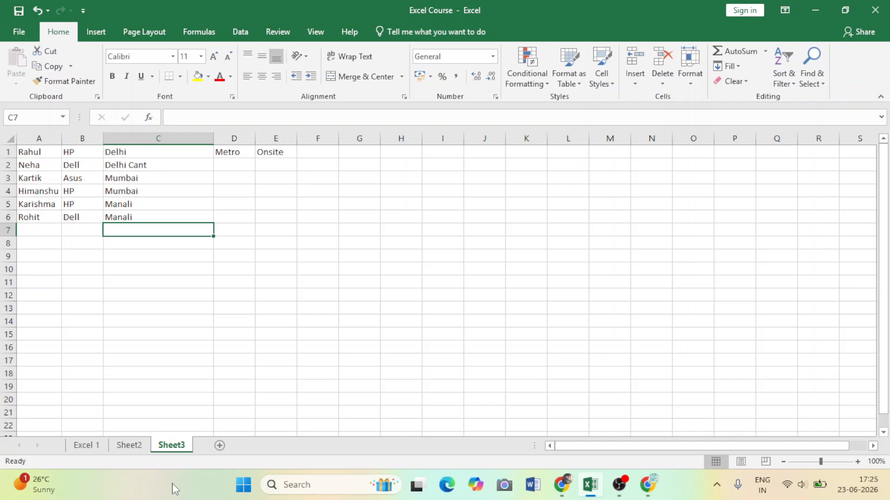
# Fill cells D2 through D4 with Metro, one entry per row.
pyautogui.click(234, 167)
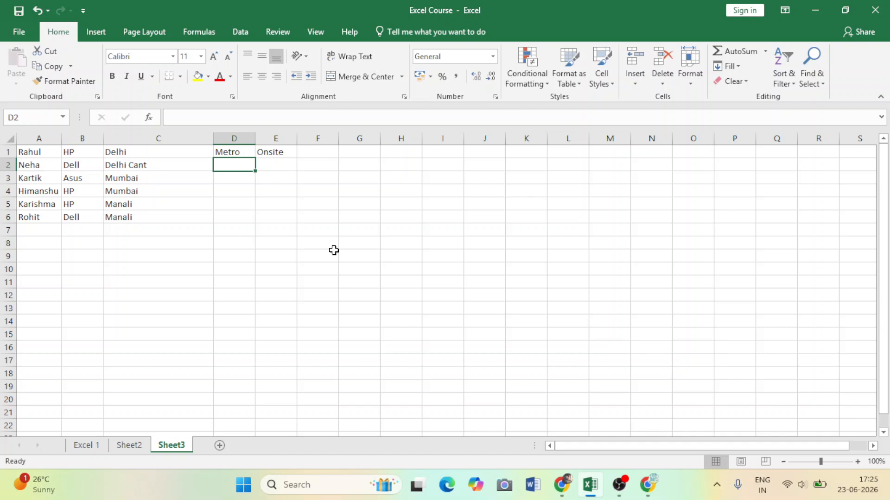
pyautogui.write('M')
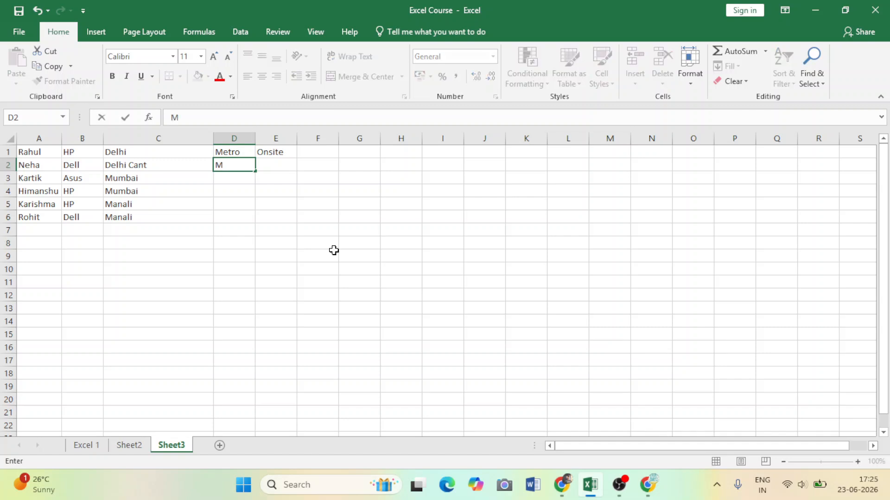
pyautogui.write('etro')
pyautogui.press('Return')
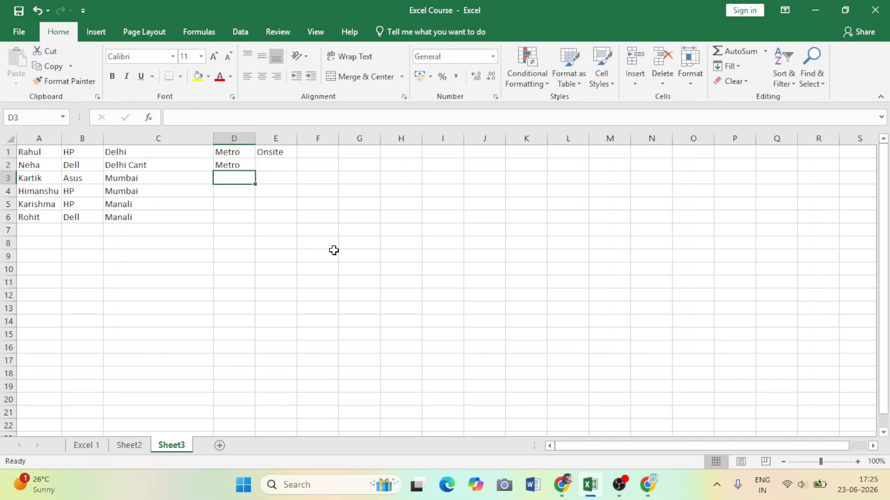
pyautogui.write('metro')
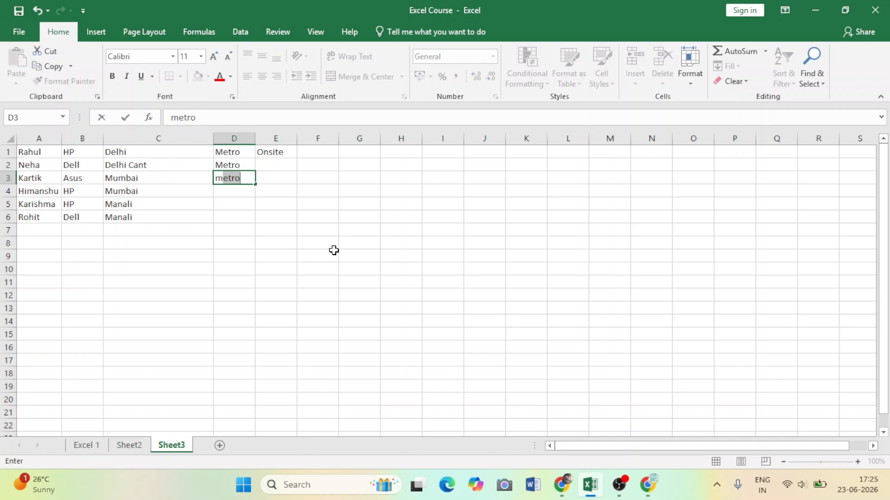
pyautogui.press('Return')
pyautogui.write('m')
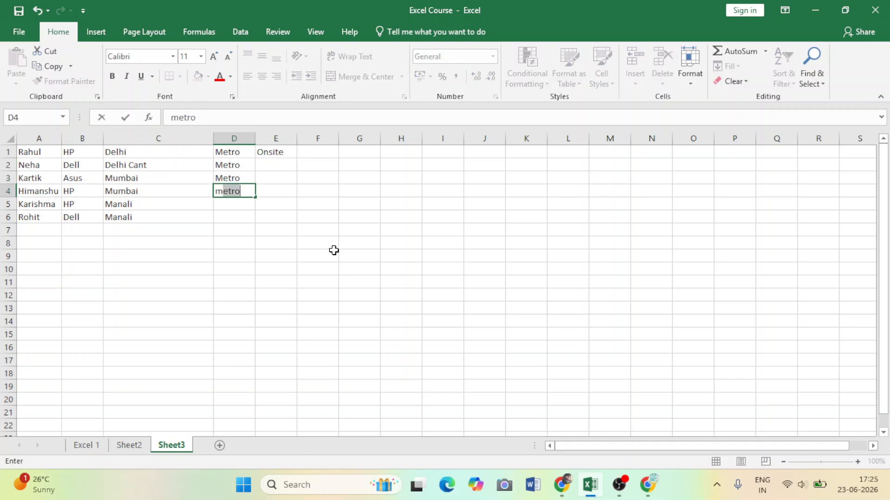
pyautogui.press('Return')
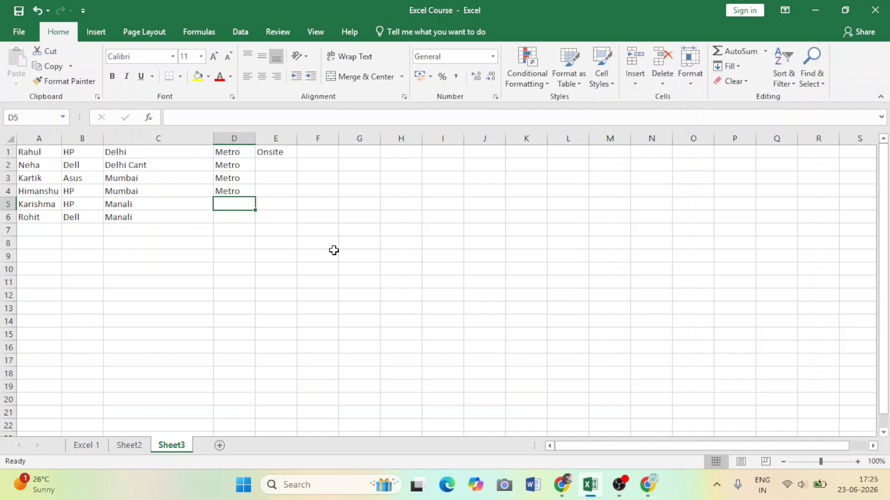
# Enter Cab in cells D5 and D6 for the two Manali rows.
pyautogui.write('C')
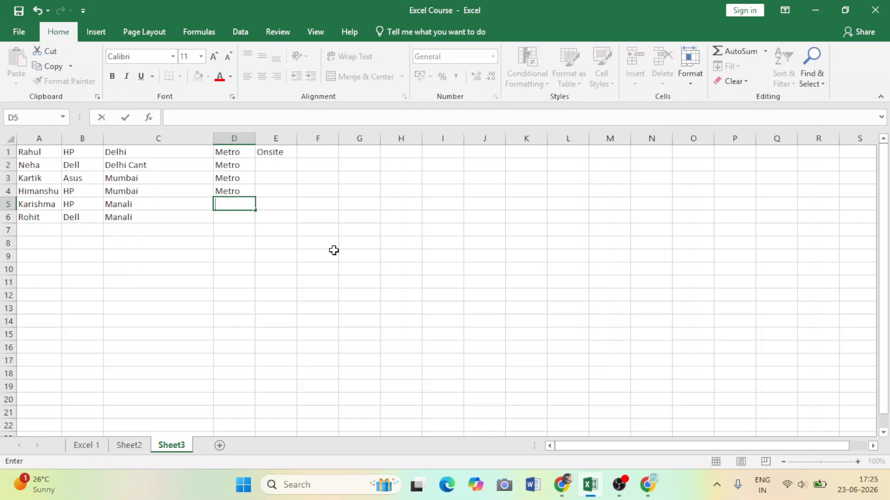
pyautogui.write('ab')
pyautogui.press('Return')
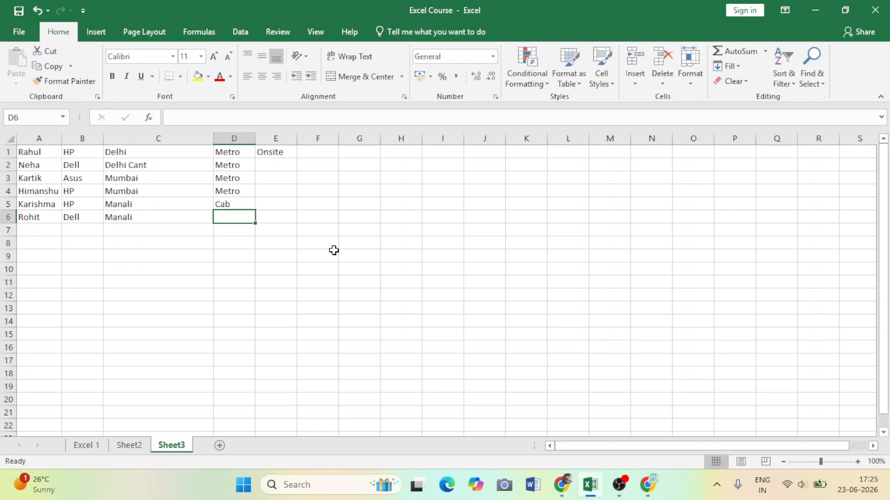
pyautogui.write('Cab')
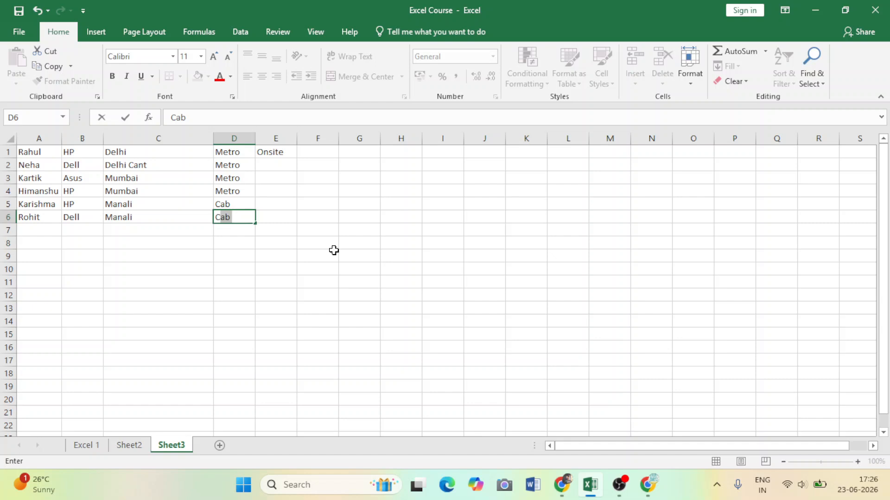
pyautogui.press('Return')
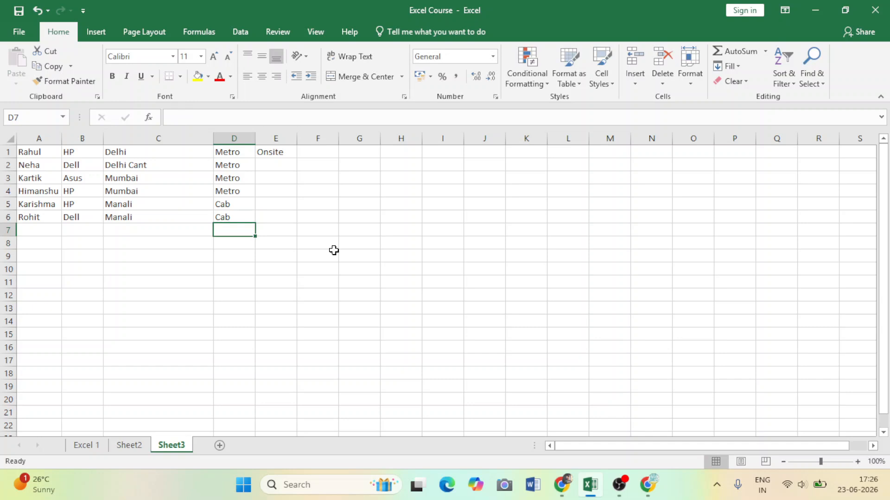